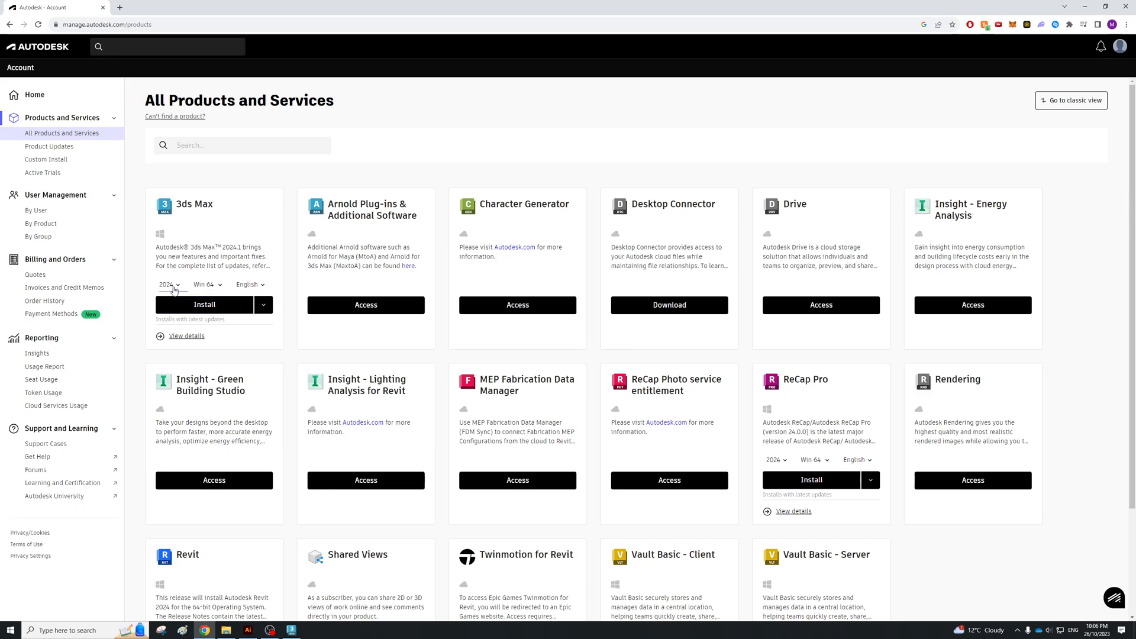
Step: Look over the 3ds Max version and install options on the Autodesk products page, and switch to the Illustrator outline
left_click(183, 309)
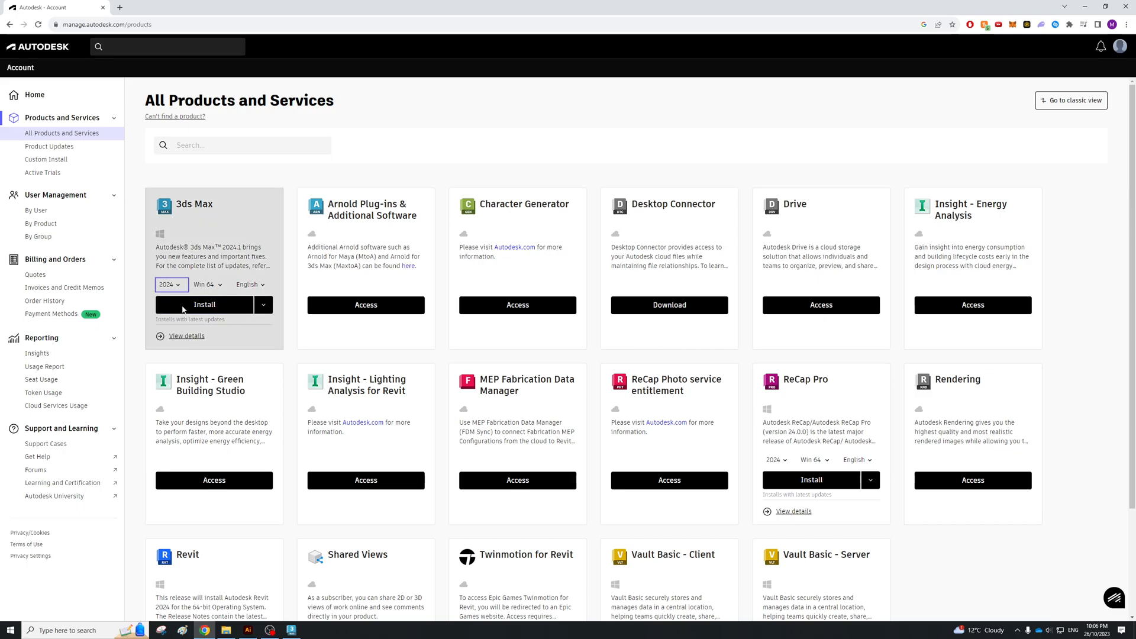
left_click(294, 360)
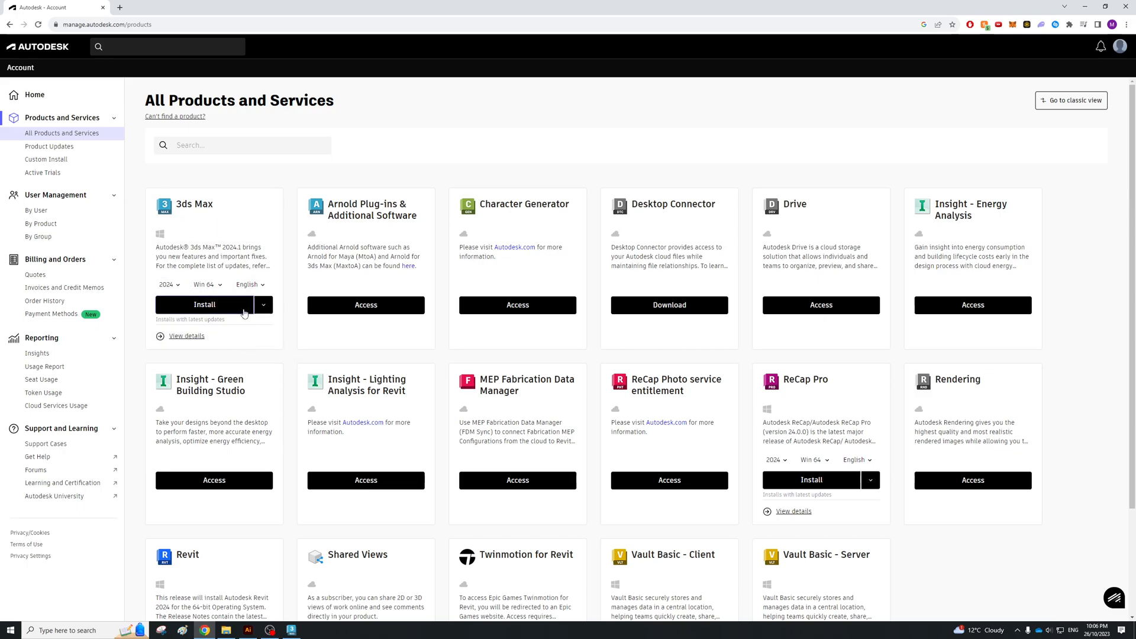
left_click(264, 306)
left_click(293, 356)
scroll(670, 267, "down", 3)
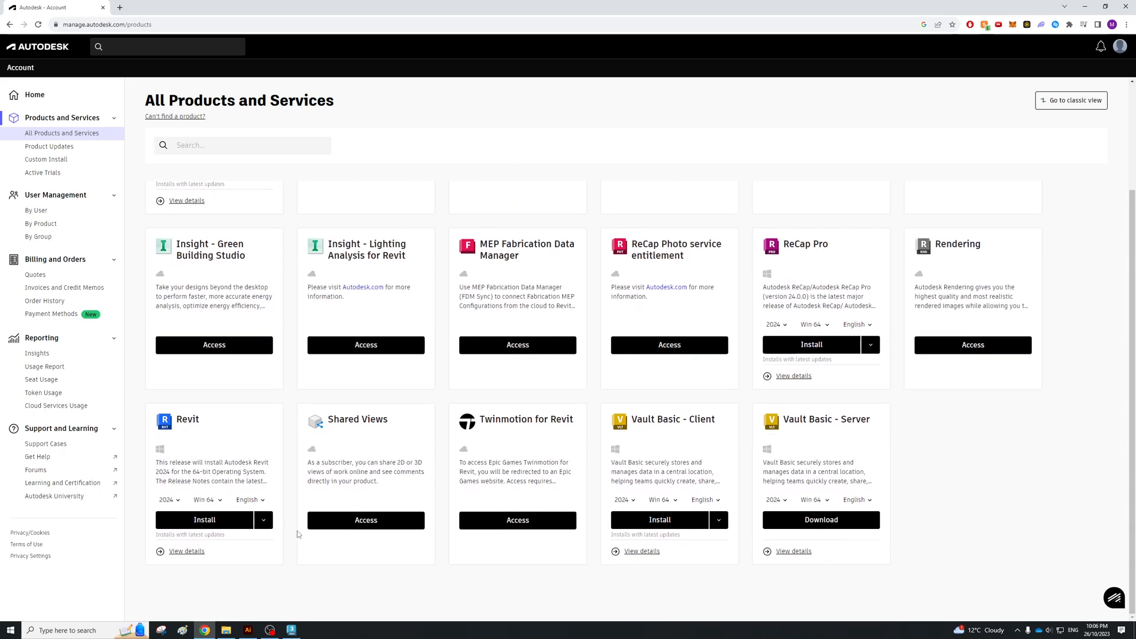
scroll(362, 469, "up", 3)
key("alt+Tab")
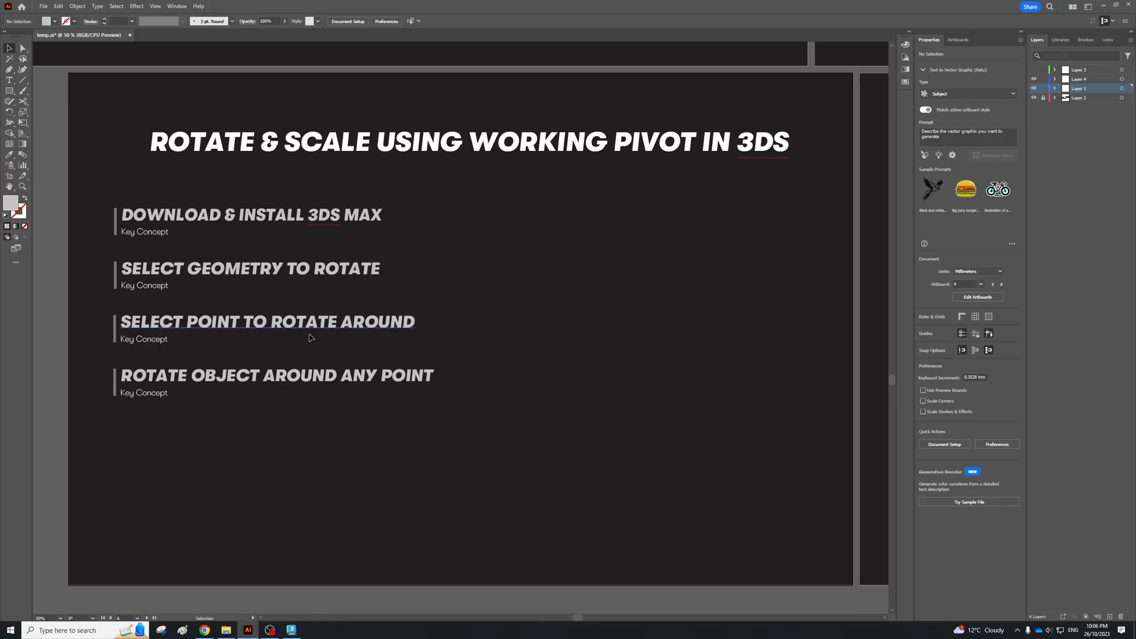
Step: Switch to the Render.max scene in 3ds Max and select the wavy ribbon object
key("alt+Tab")
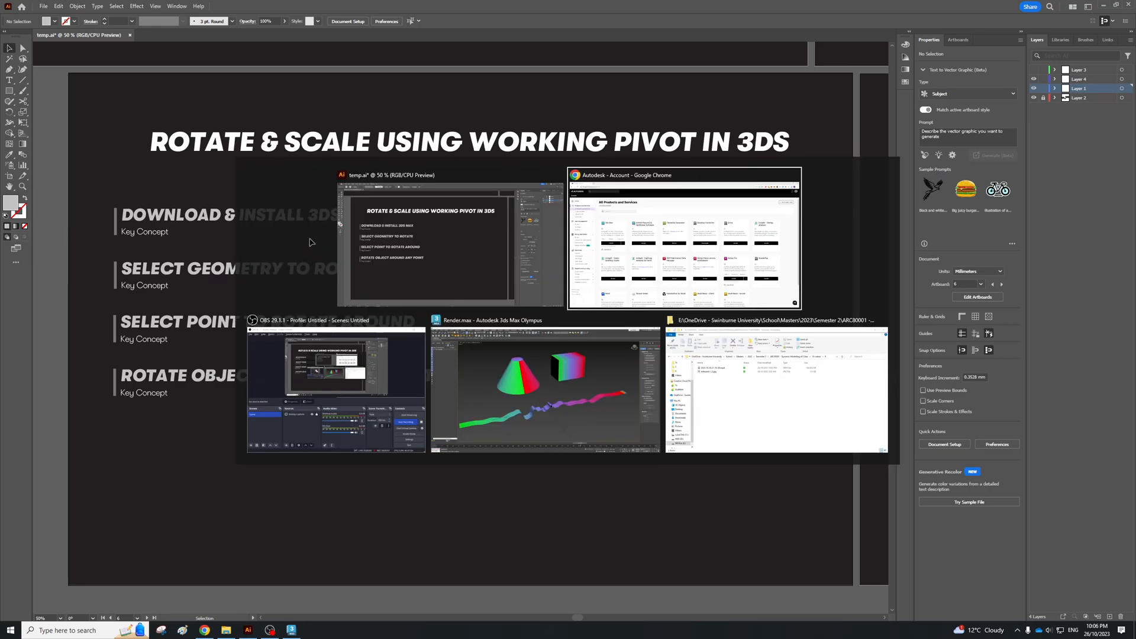
left_click(551, 359)
mouse_move(551, 359)
middle_mouse_down("alt")
mouse_move(555, 347)
mouse_move(624, 347)
mouse_move(609, 320)
mouse_move(551, 375)
mouse_move(542, 355)
mouse_move(570, 363)
mouse_move(561, 373)
mouse_move(521, 374)
mouse_move(535, 374)
middle_mouse_up("alt")
left_click(513, 300)
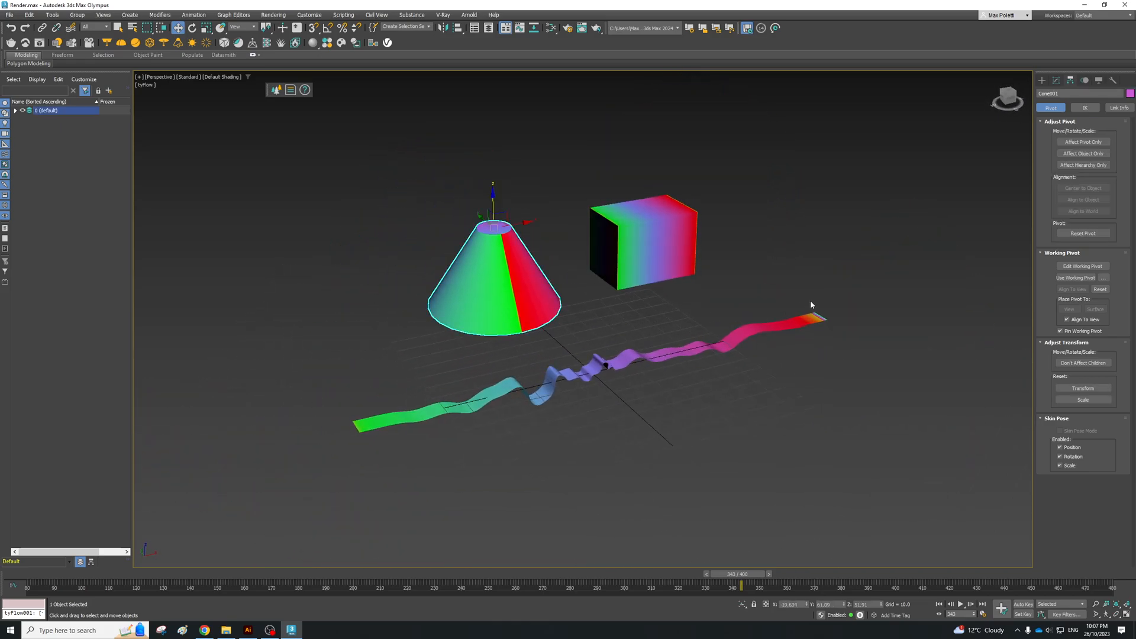
left_click(778, 300)
left_click(1042, 80)
left_click(669, 246)
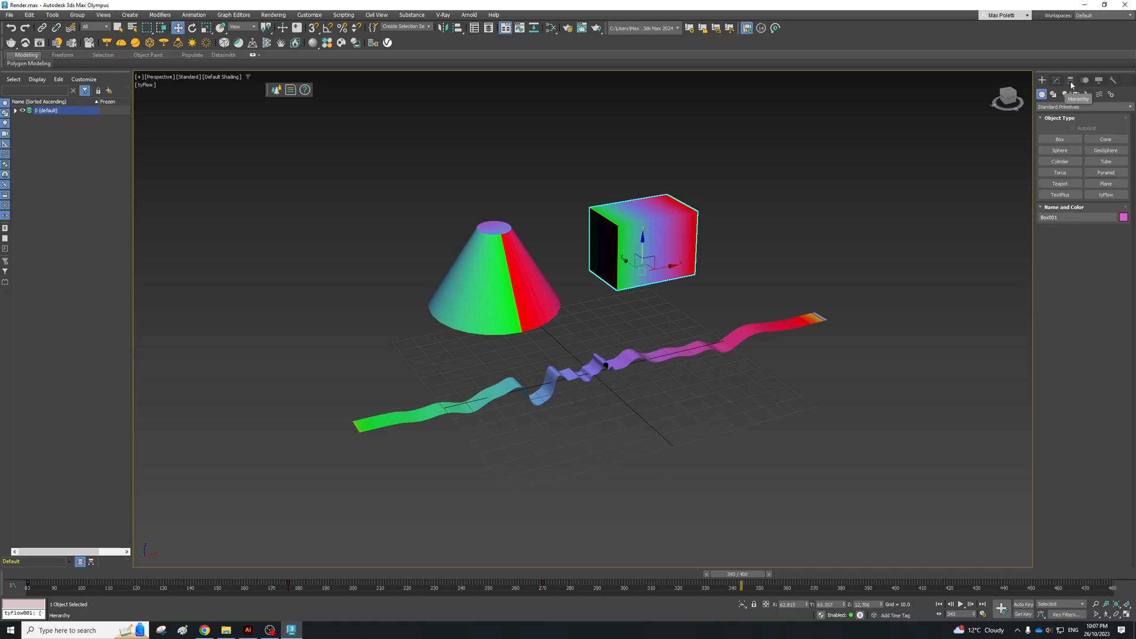
left_click(503, 278)
left_click(668, 358)
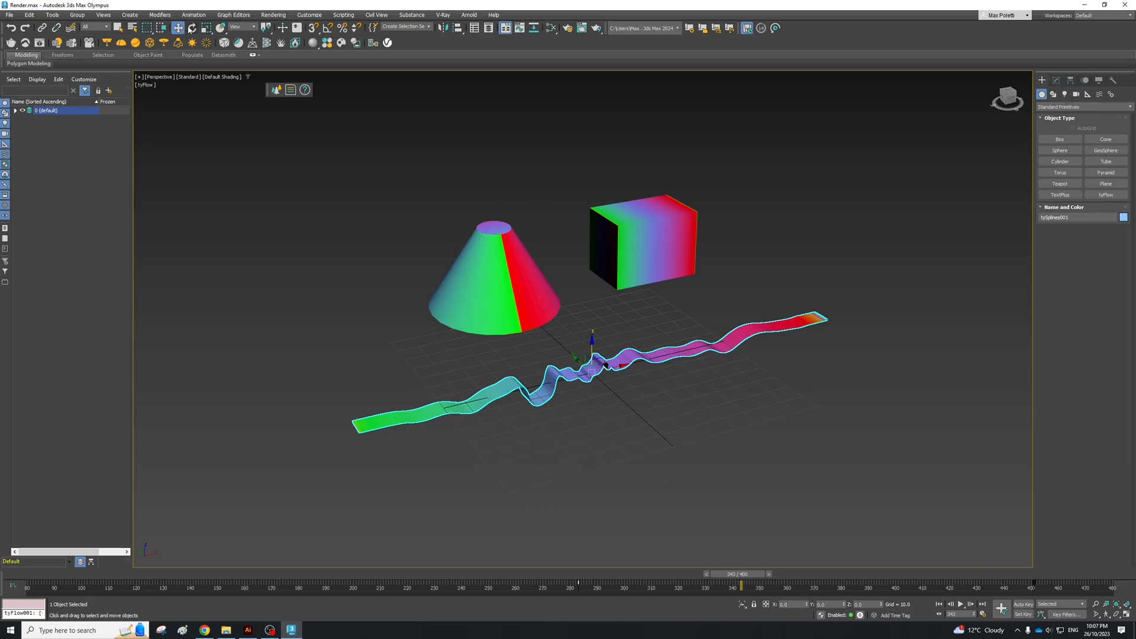
Step: Try rotating the ribbon about its own pivot with the Rotate tool, and undo the rotations
left_click(192, 28)
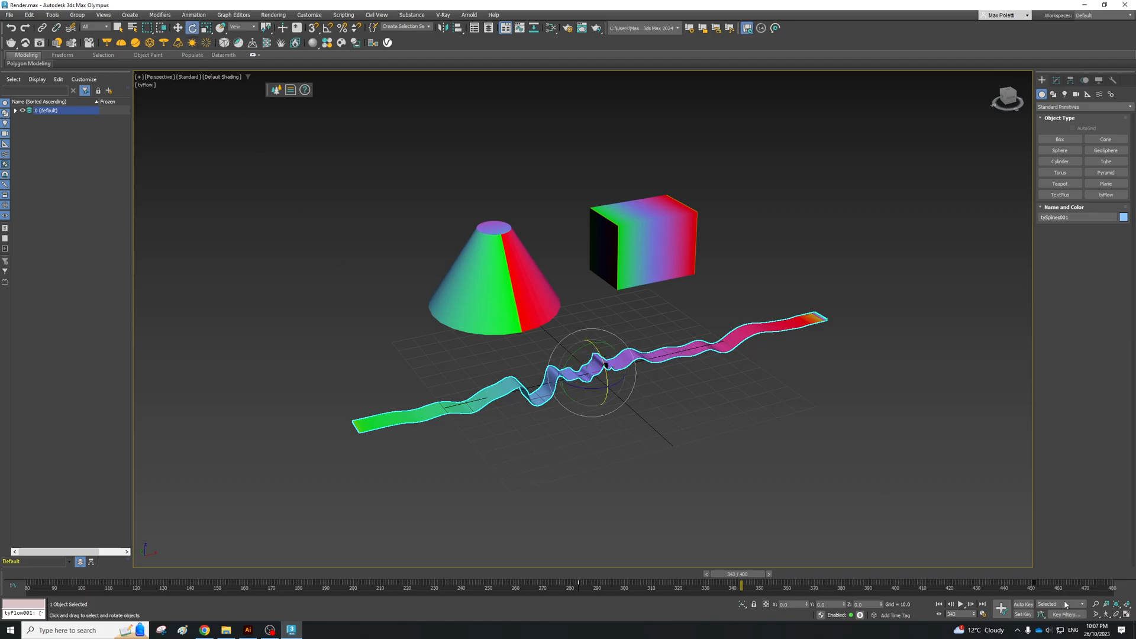
mouse_move(593, 382)
left_mouse_down()
mouse_move(648, 384)
mouse_move(612, 334)
mouse_move(629, 399)
mouse_move(598, 403)
left_mouse_up()
left_click_drag(635, 367, 549, 304)
key("ctrl+z")
middle_click_drag(618, 357, 682, 357, "alt")
left_click_drag(670, 347, 617, 311)
key("ctrl+z")
middle_click_drag(666, 309, 583, 338)
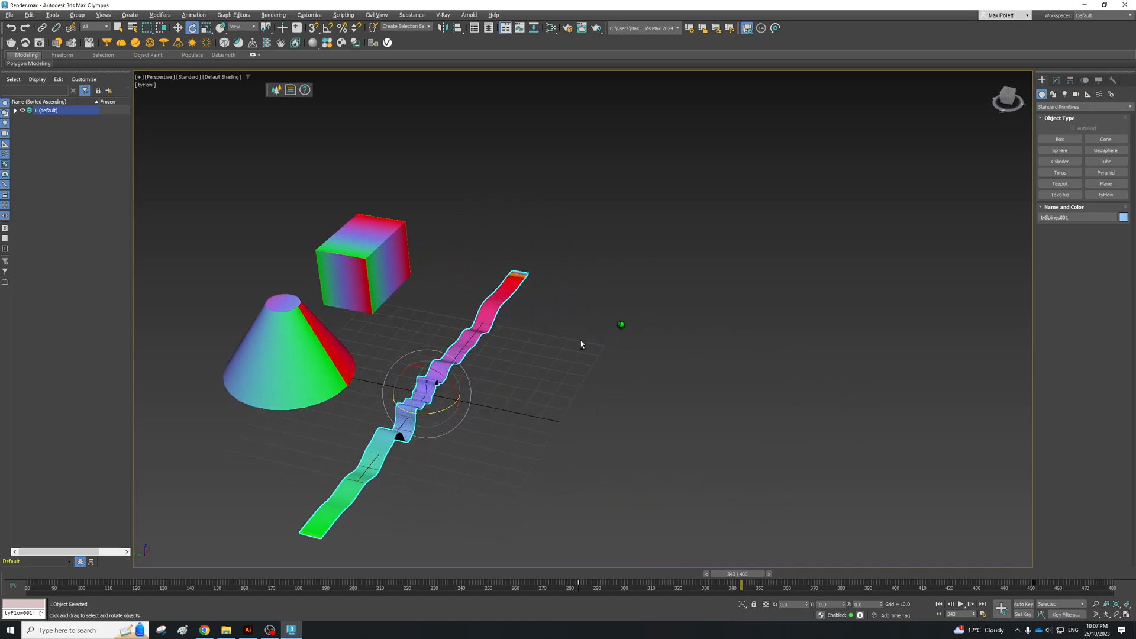
Step: Open the Hierarchy pivot settings, start editing the working pivot and move it to the cone's base
left_click(1070, 80)
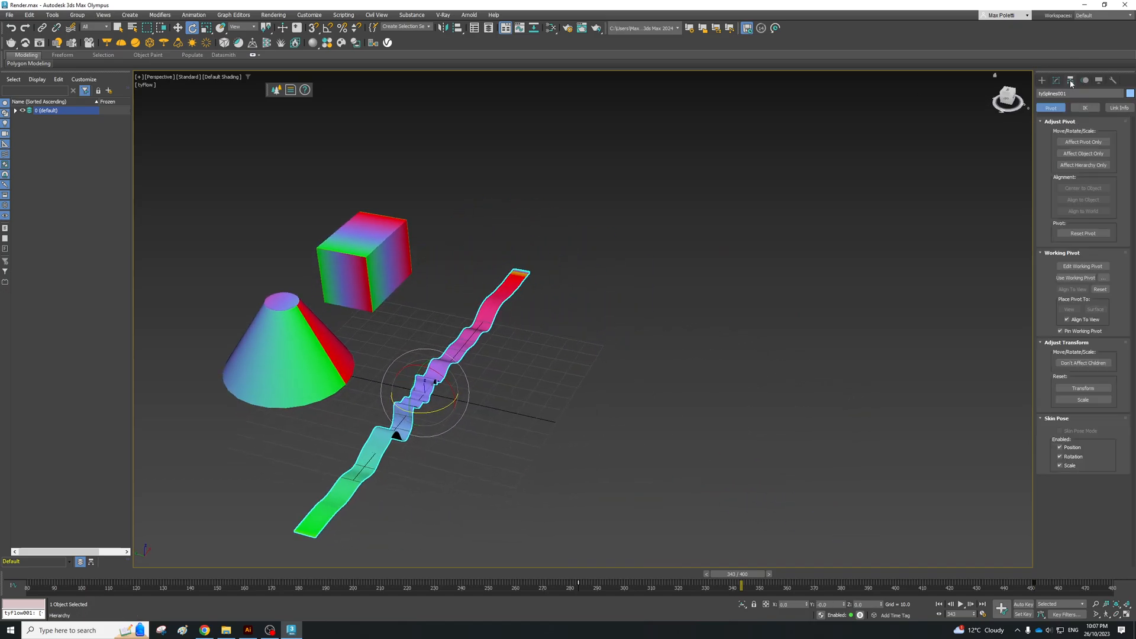
left_click(1082, 266)
middle_click_drag(508, 303, 447, 325, "alt")
left_click_drag(377, 351, 360, 256)
middle_click_drag(470, 259, 512, 221, "alt")
key("ctrl+z")
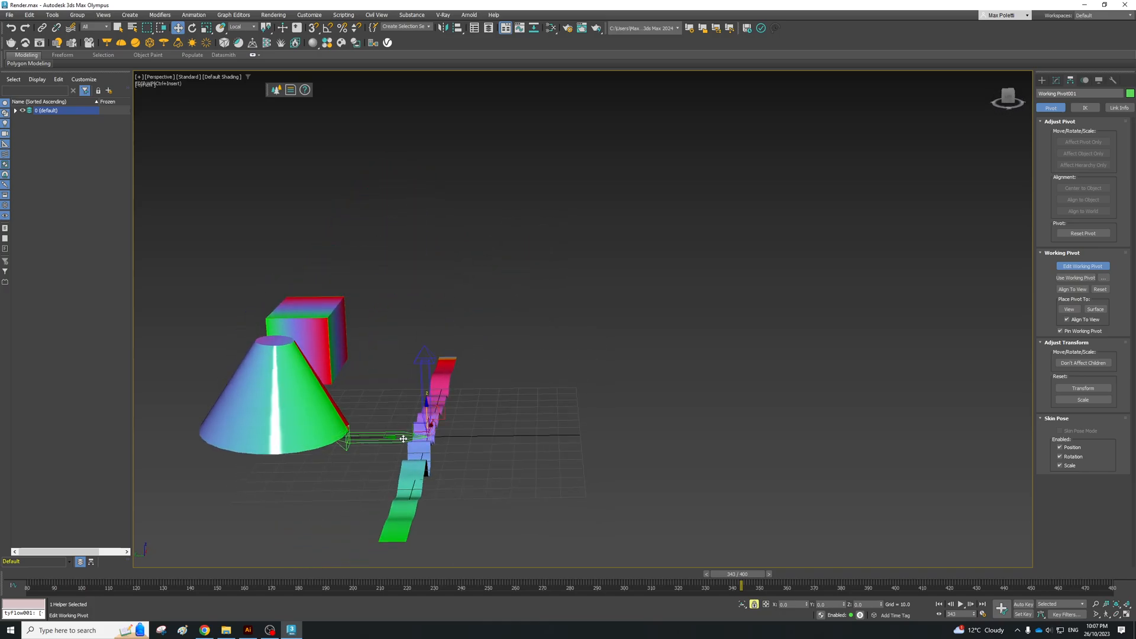
middle_click_drag(291, 426, 403, 384, "alt")
left_click_drag(408, 371, 374, 374)
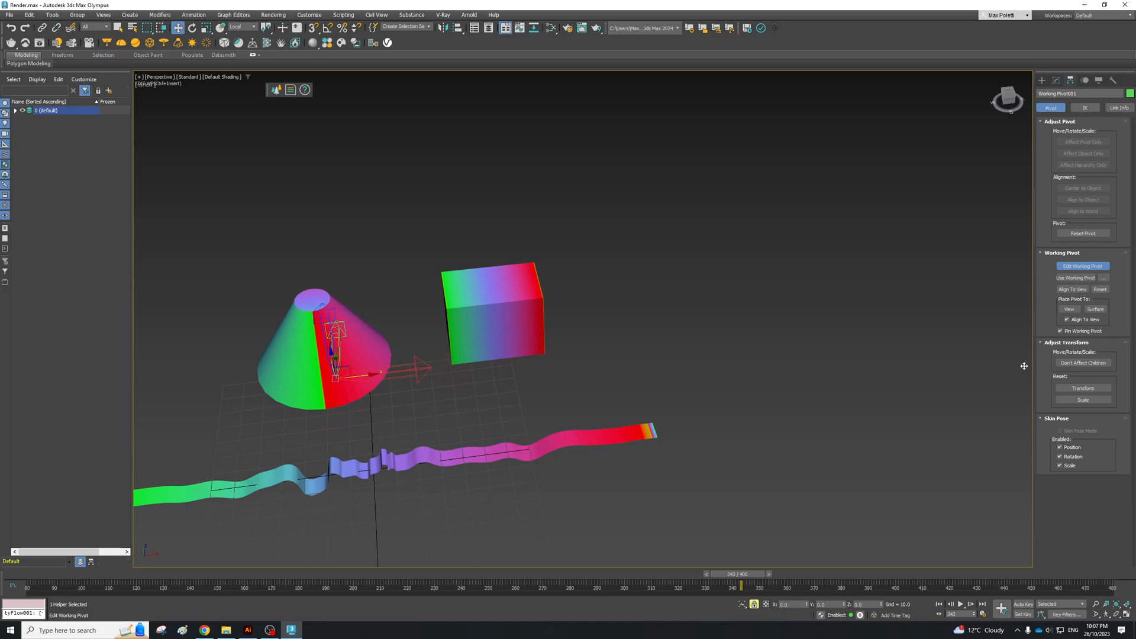
Step: Try placing the working pivot on a surface, then align it to the view and move it near the box
left_click(1093, 310)
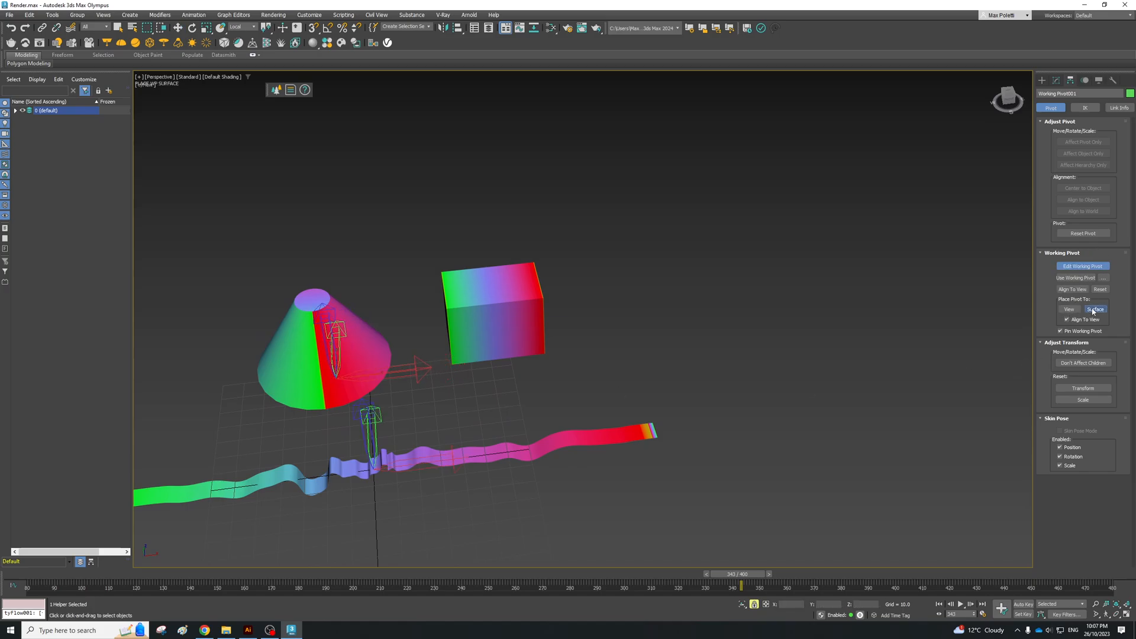
left_click(1094, 310)
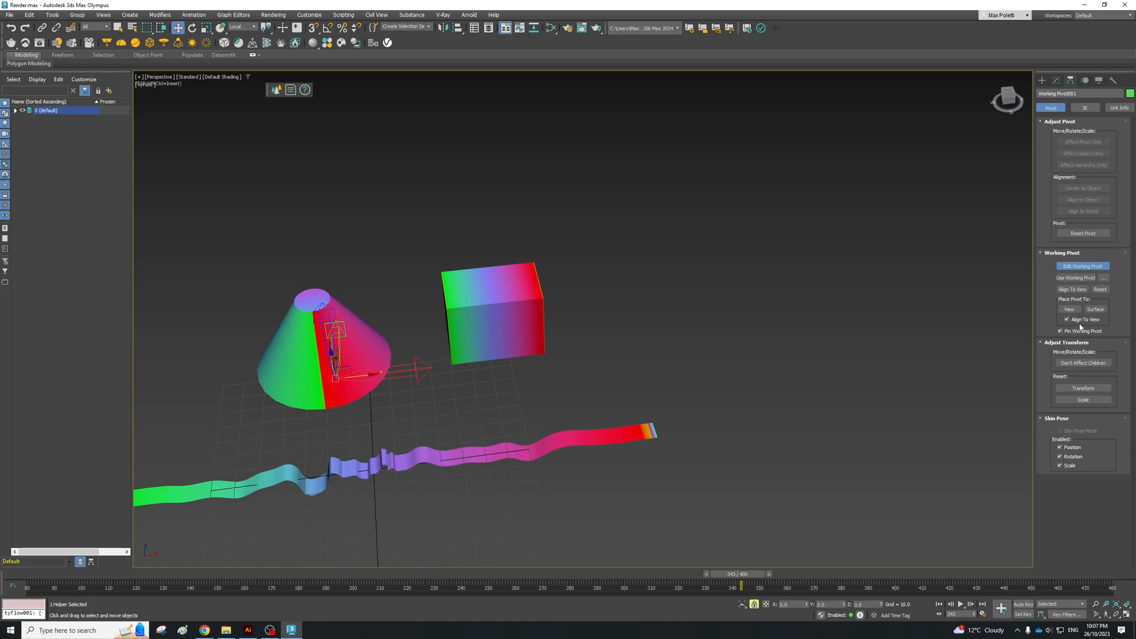
left_click(1075, 290)
middle_click_drag(466, 377, 560, 342, "alt")
middle_click_drag(504, 365, 486, 383, "alt")
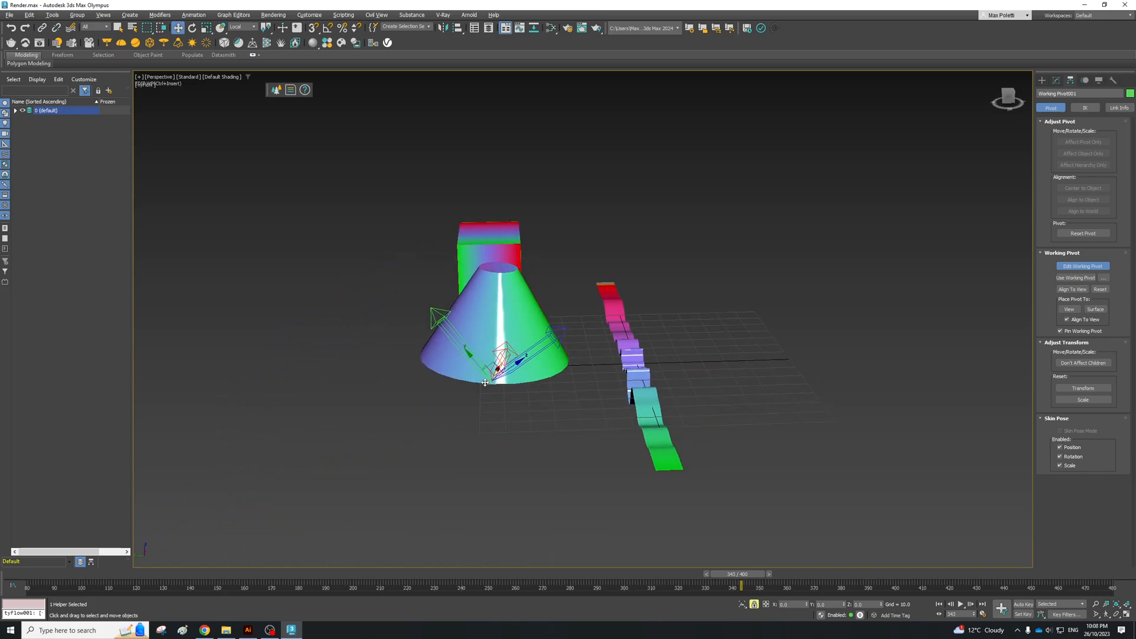
left_click_drag(451, 331, 562, 308)
mouse_move(561, 309)
middle_mouse_down("alt")
mouse_move(557, 330)
mouse_move(541, 286)
mouse_move(554, 325)
middle_mouse_up("alt")
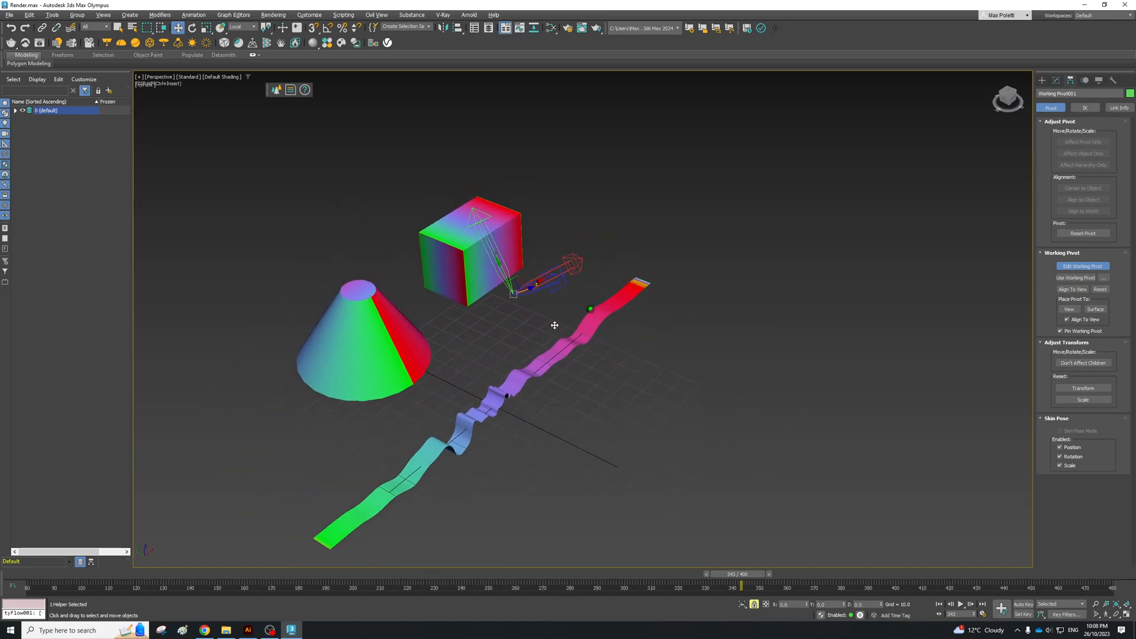
Step: Use the working pivot to try rotating the ribbon around it, and undo the rotation
left_click(1074, 281)
middle_click_drag(659, 333, 627, 340, "alt")
left_click_drag(694, 227, 507, 317)
middle_click_drag(508, 317, 743, 219, "alt")
key("ctrl+z")
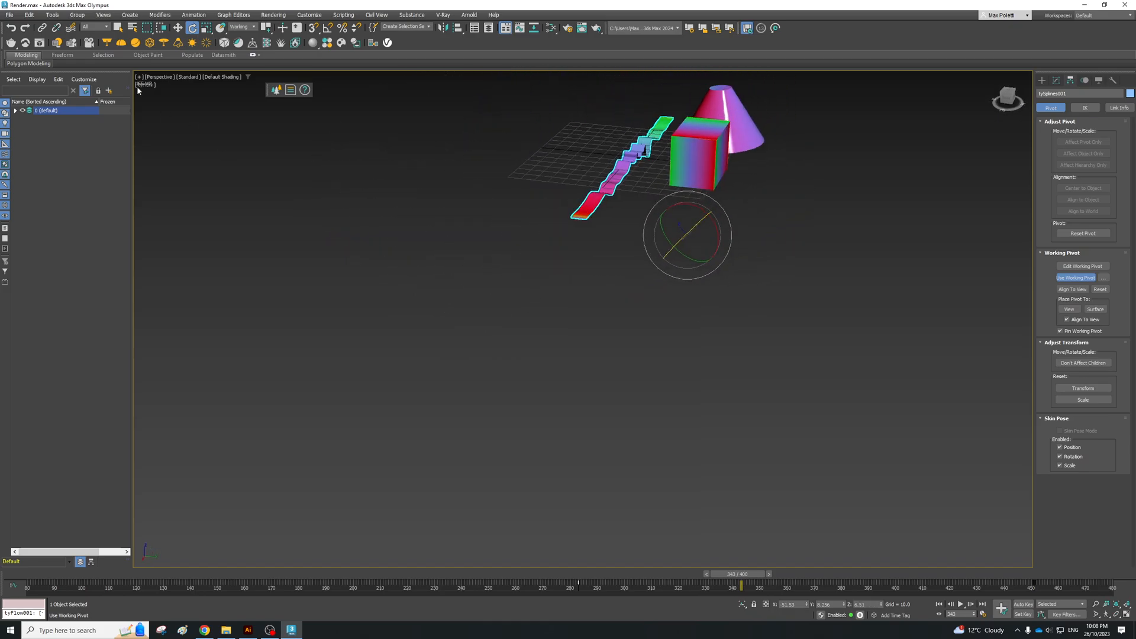
Step: Restore the Top view in the four-viewport layout and reset the working pivot
key("alt+w")
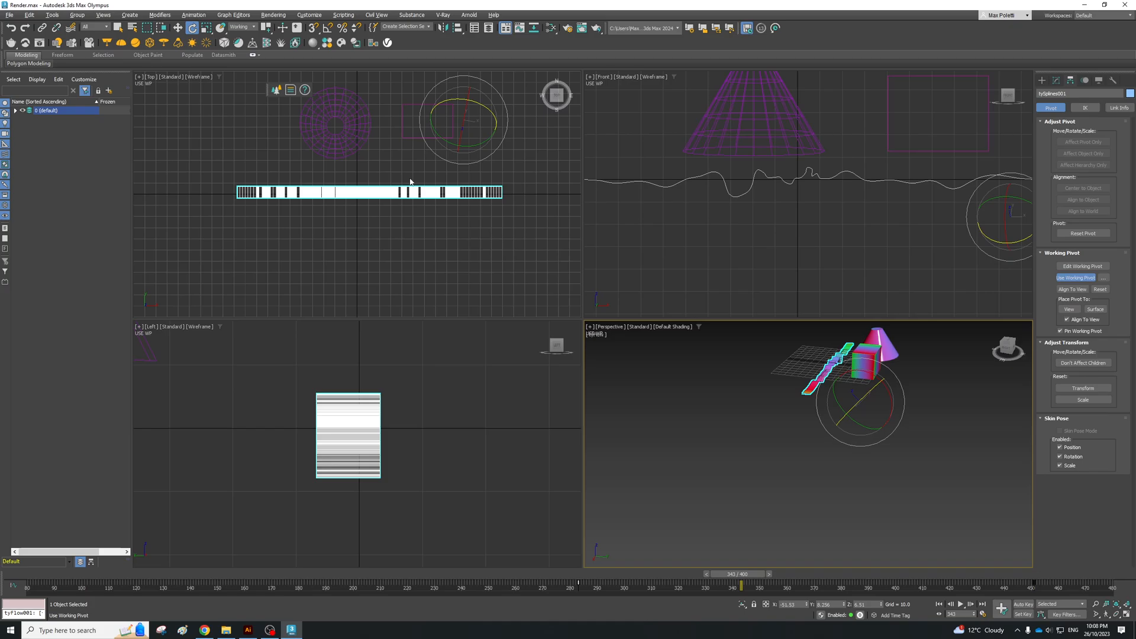
mouse_move(416, 178)
middle_mouse_down("alt")
mouse_move(427, 103)
mouse_move(432, 181)
middle_mouse_up("alt")
middle_click_drag(669, 139, 635, 149)
left_click(162, 79)
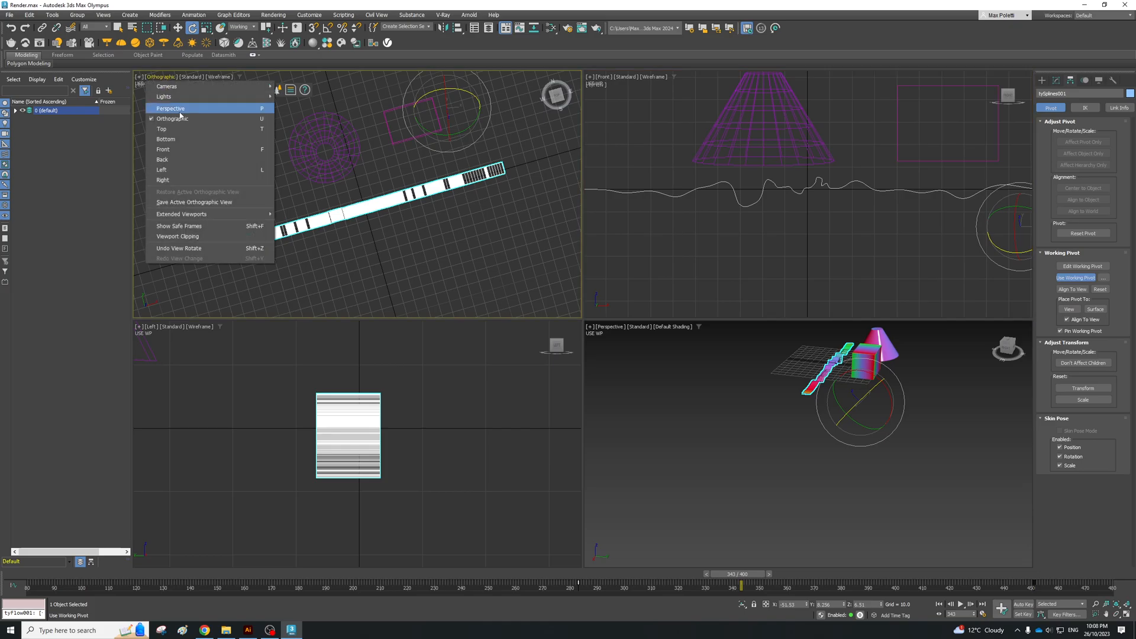
left_click(172, 126)
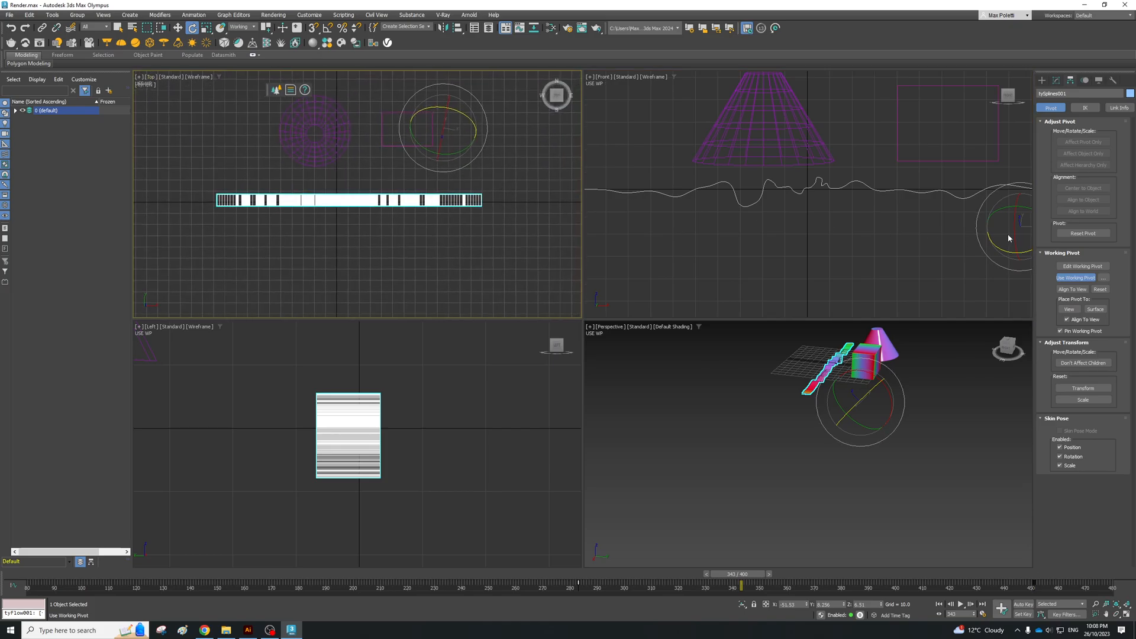
left_click(1098, 291)
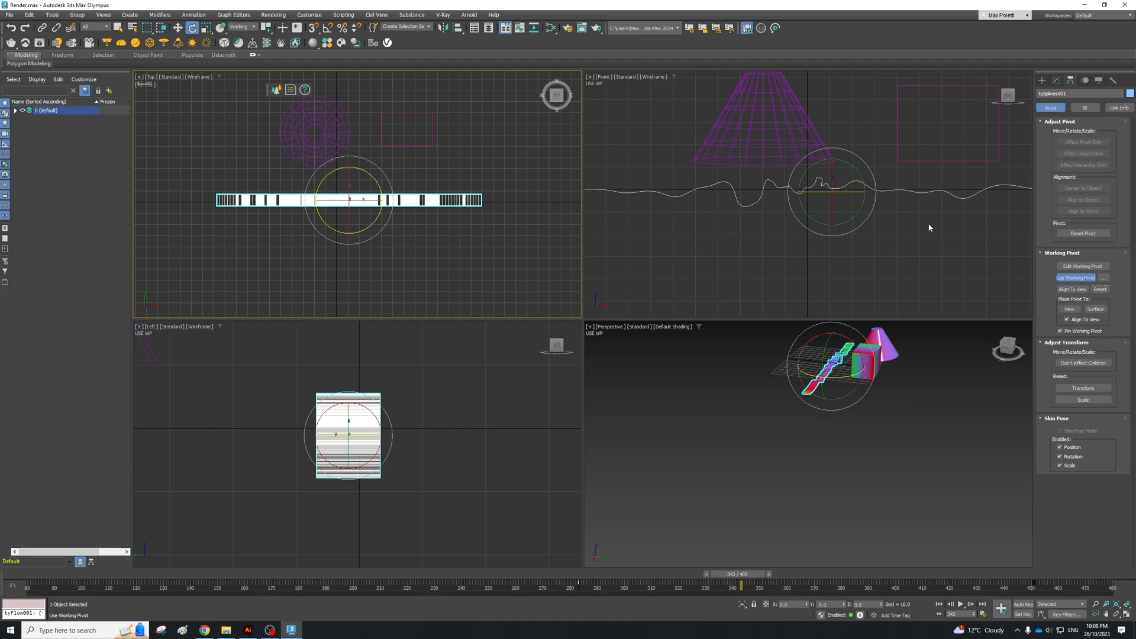
Step: Try moving along the Y axis in the Top view with the ribbon selected, and undo the ribbon's move
key("w")
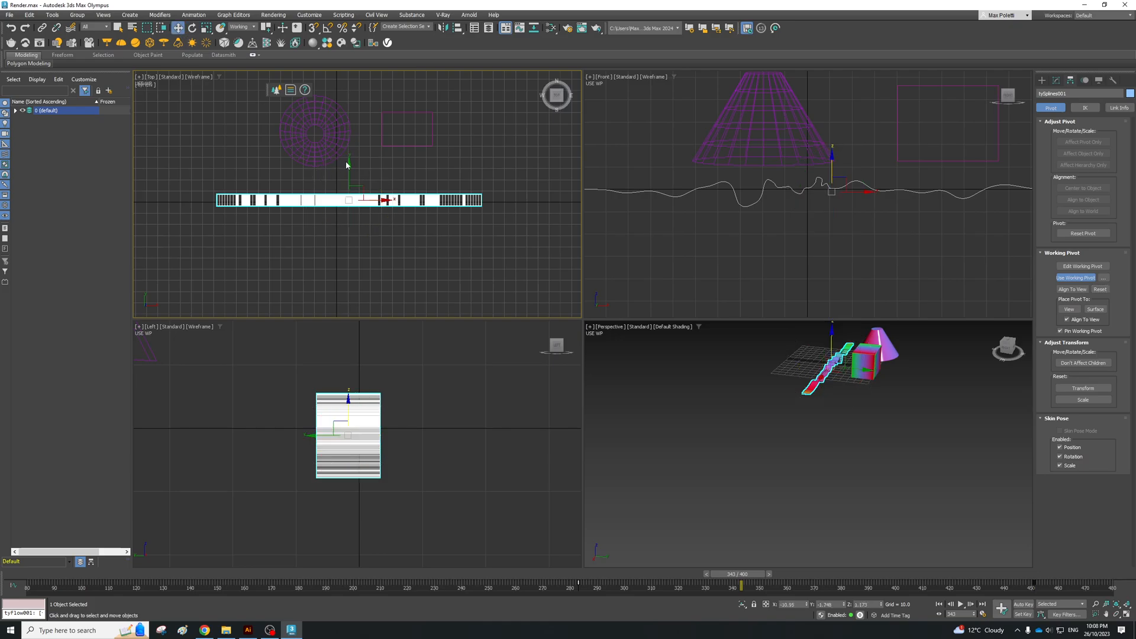
left_click_drag(348, 168, 351, 136)
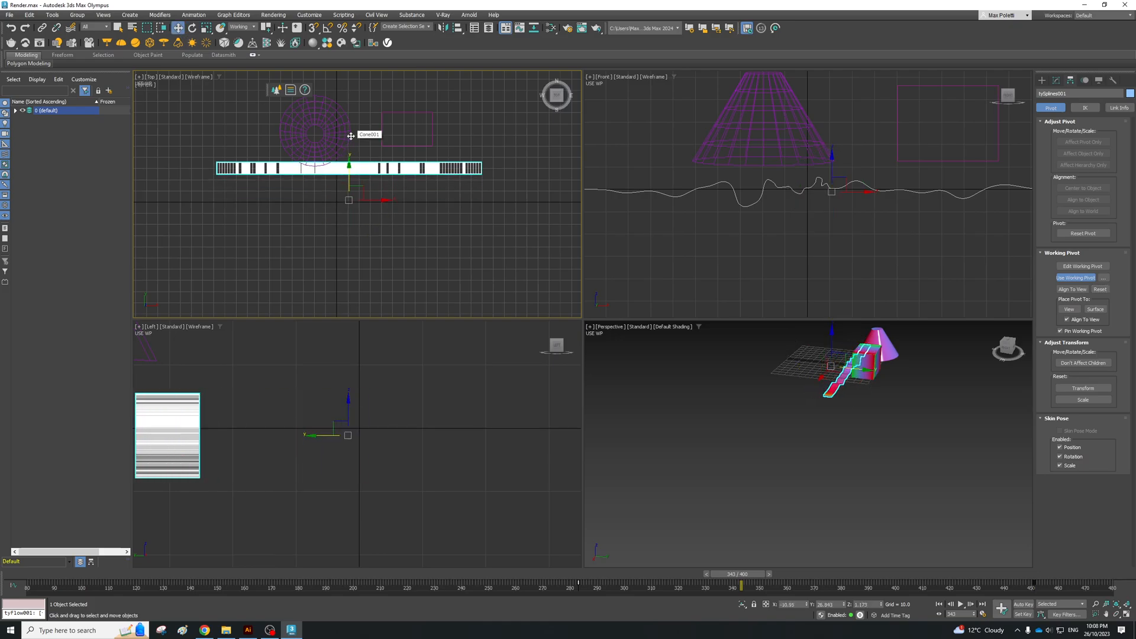
key("ctrl+z")
Step: Edit the working pivot and move it to the cone's centre in the Top view
left_click(1083, 266)
mouse_move(395, 161)
middle_mouse_down("alt")
mouse_move(399, 170)
mouse_move(395, 154)
middle_mouse_up("alt")
left_click_drag(350, 161, 349, 91)
left_click_drag(386, 127, 351, 128)
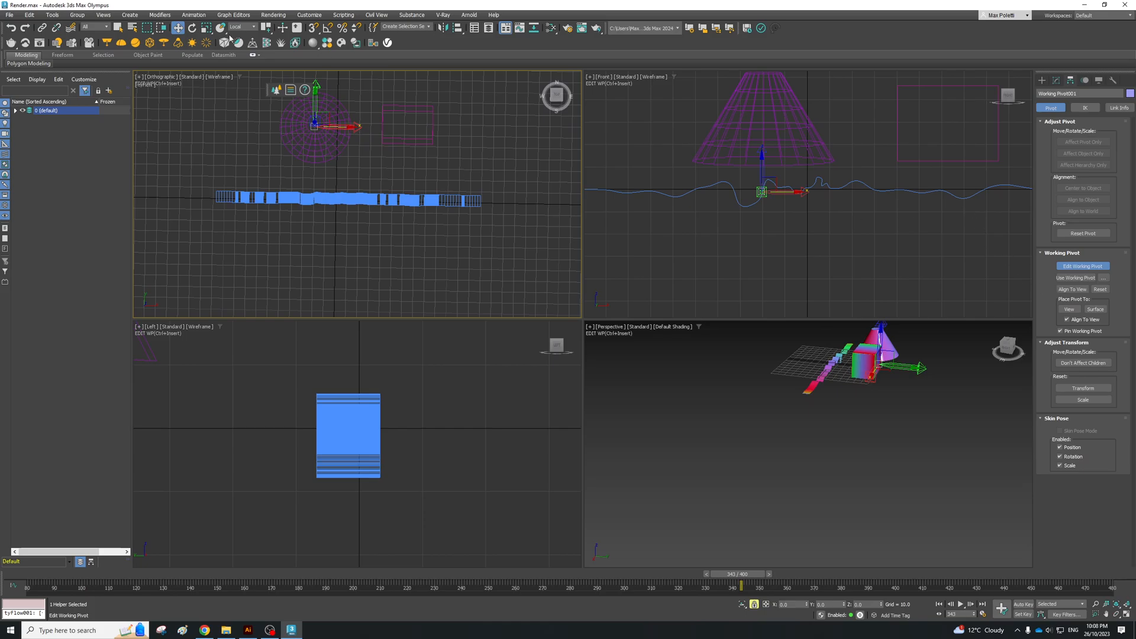
Step: Use the working pivot and rotate the ribbon around the cone's centre
left_click(192, 28)
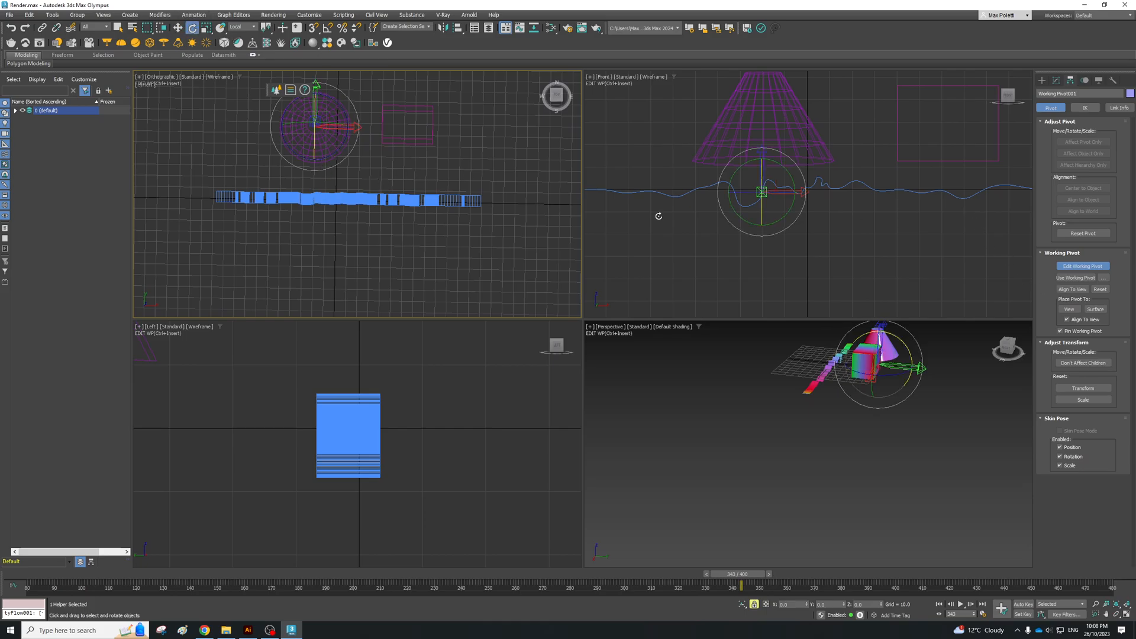
left_click(1082, 279)
middle_click_drag(344, 148, 430, 92, "alt")
left_click(192, 29)
mouse_move(364, 178)
left_mouse_down()
mouse_move(249, 181)
mouse_move(169, 144)
mouse_move(246, 159)
mouse_move(358, 129)
left_mouse_up()
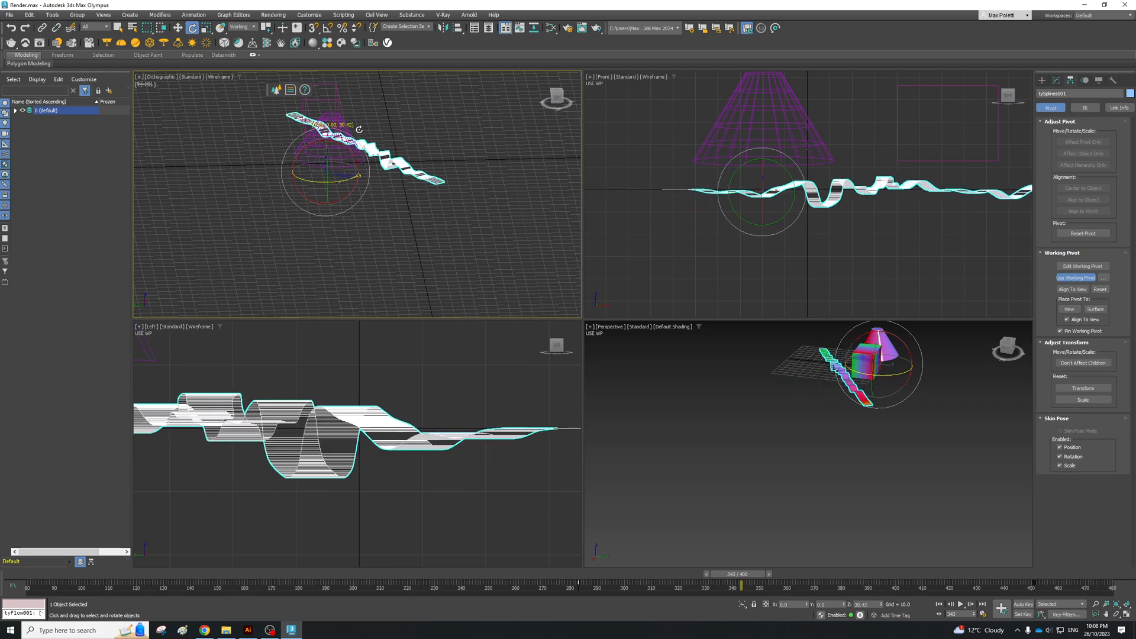
Step: Set the viewport to Top with Default Shading and rotate the ribbon around the cone until it lies nearly horizontal below it
left_click(151, 78)
left_click(168, 119)
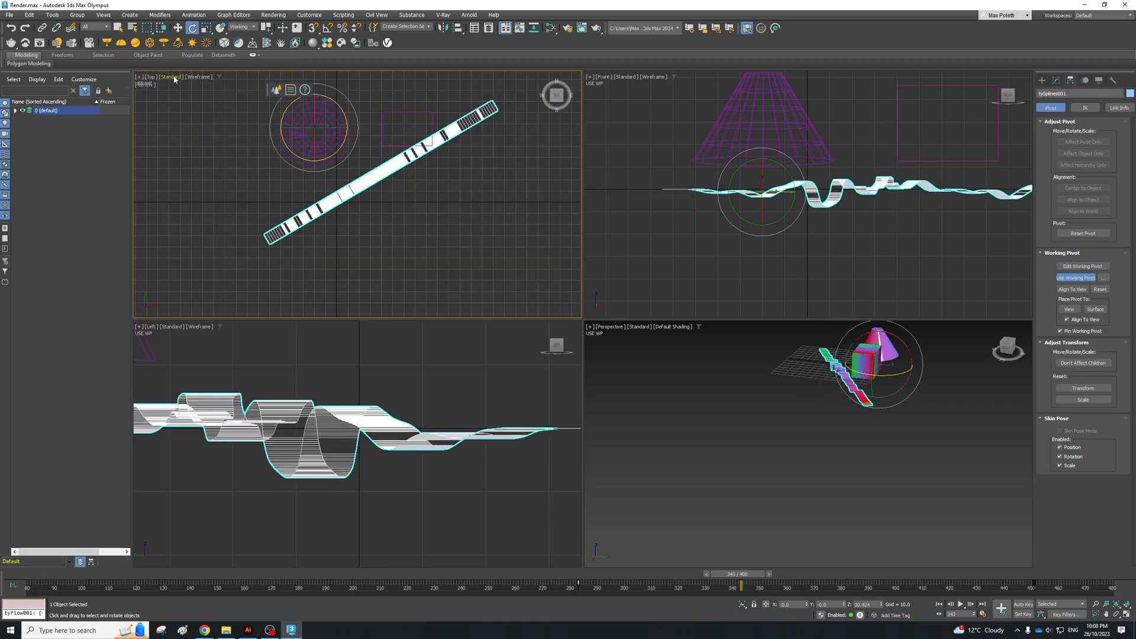
left_click(201, 77)
left_click(204, 97)
scroll(395, 255, "down", 3)
left_click_drag(367, 159, 429, 176)
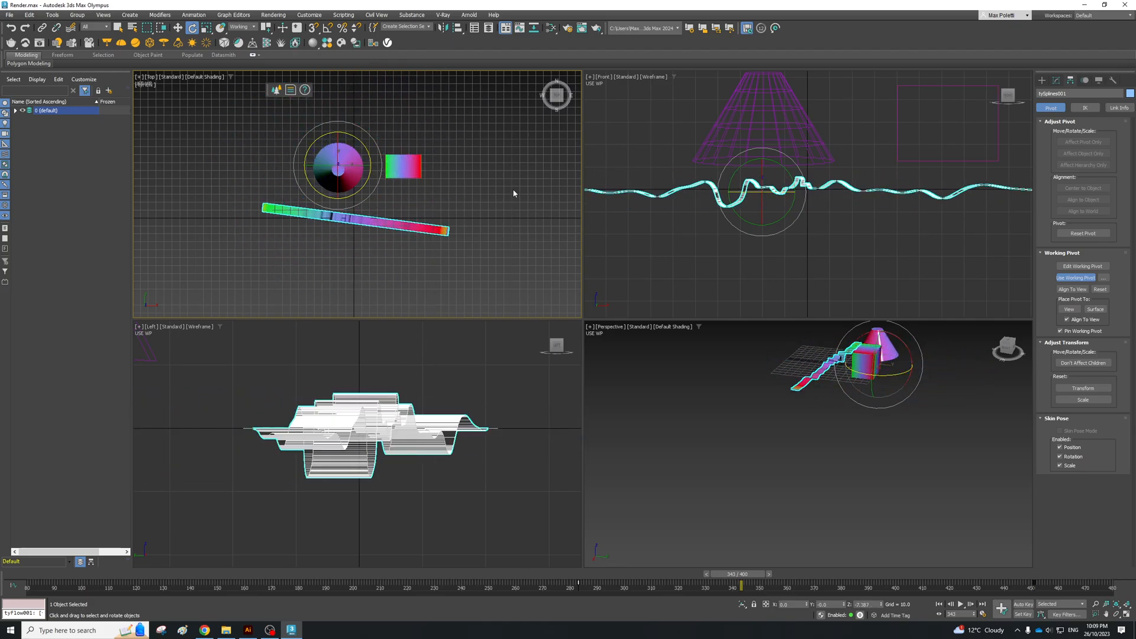
Step: Scale the ribbon up slightly about the working pivot at the cone's centre in the Top view
key("alt+Tab")
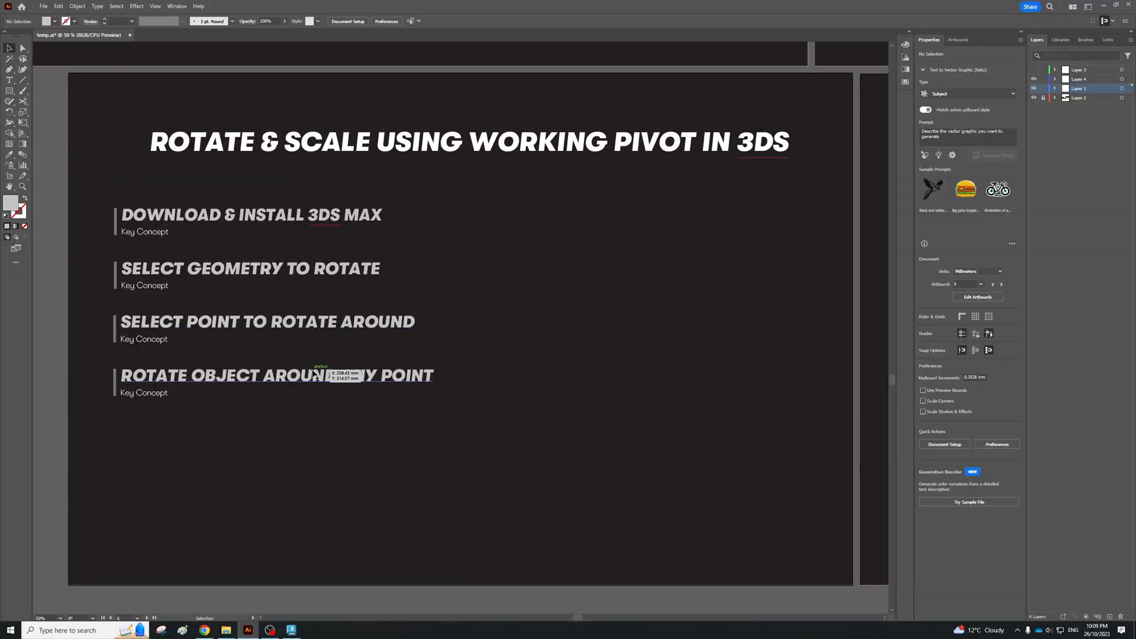
key("alt+Tab")
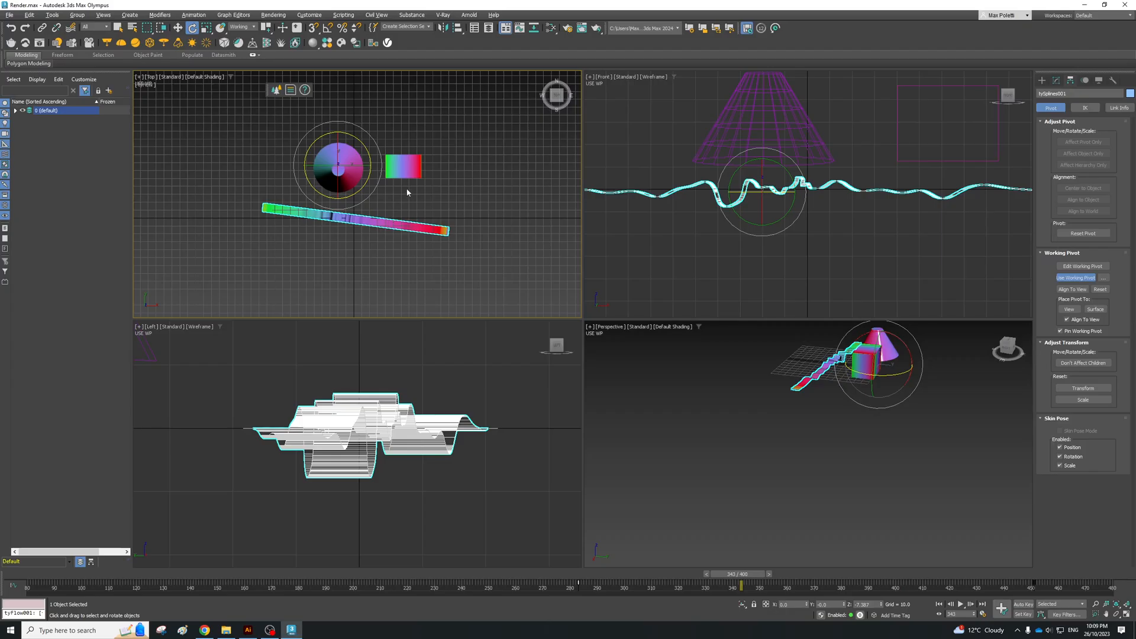
key("r")
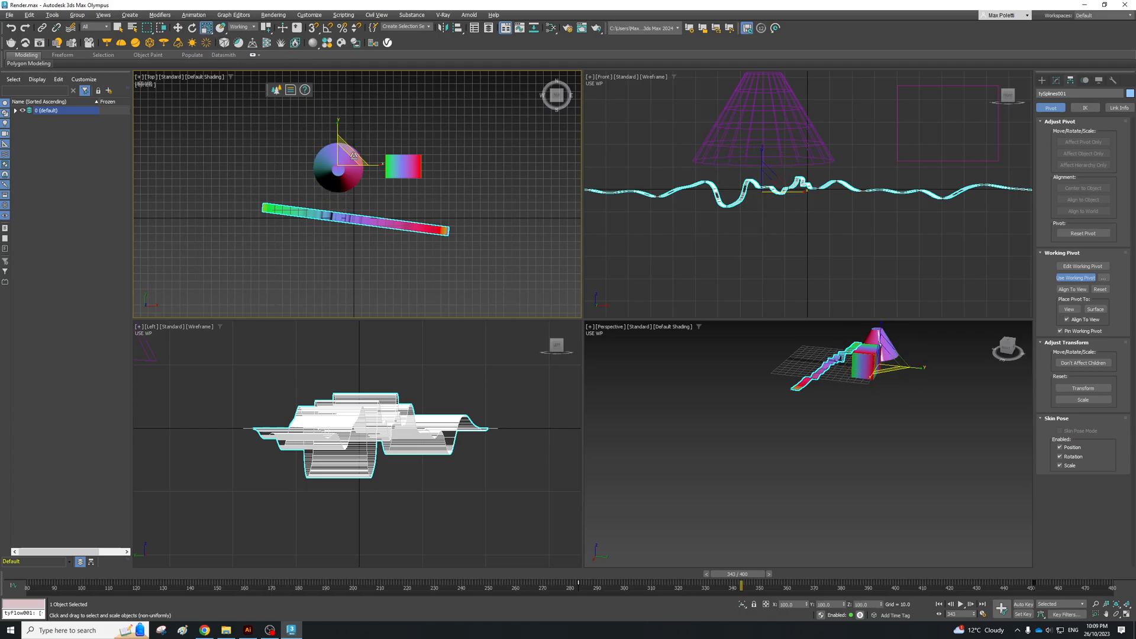
mouse_move(359, 158)
left_mouse_down()
mouse_move(336, 191)
mouse_move(414, 118)
mouse_move(373, 173)
left_mouse_up()
Step: Reselect the ribbon, move the working pivot to between the cone and the box, and use it for transforms
key("e")
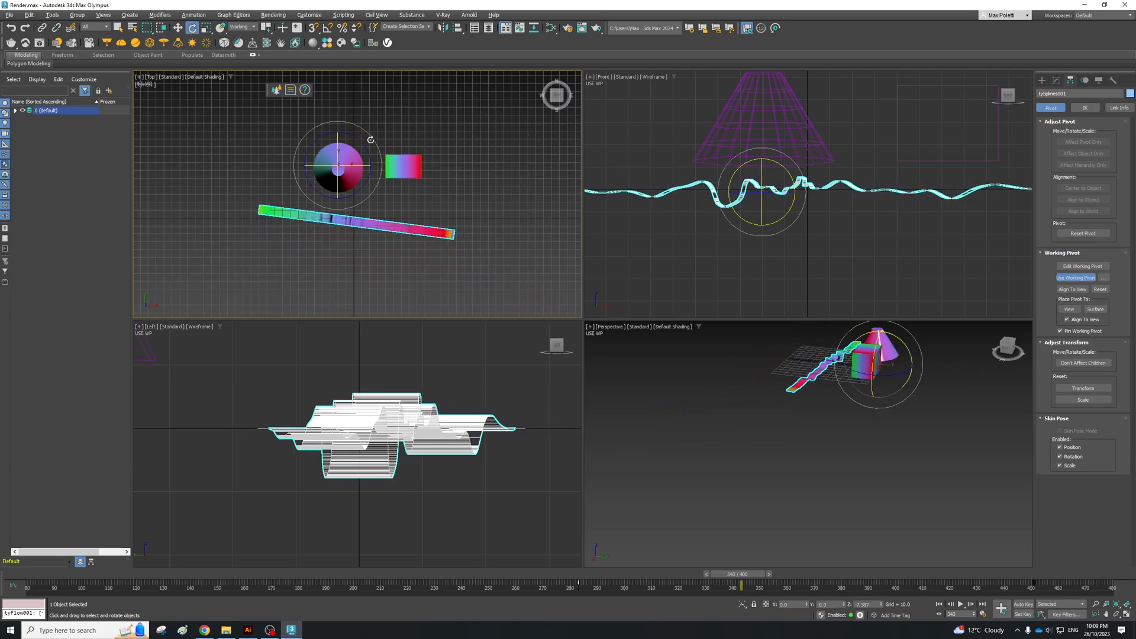
left_click(397, 203)
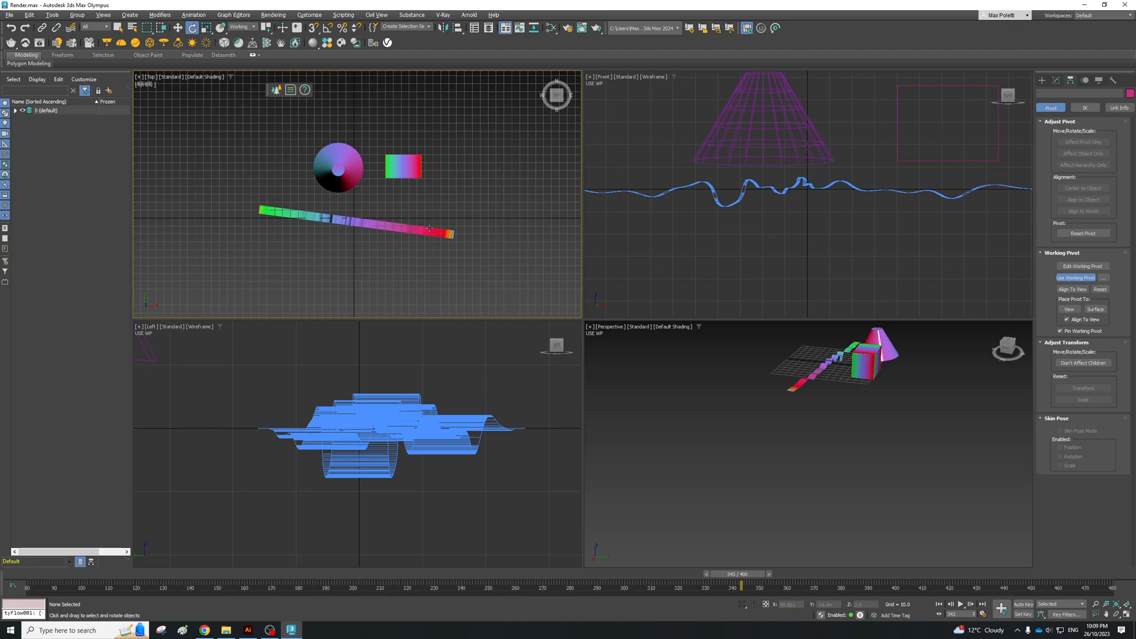
left_click(419, 232)
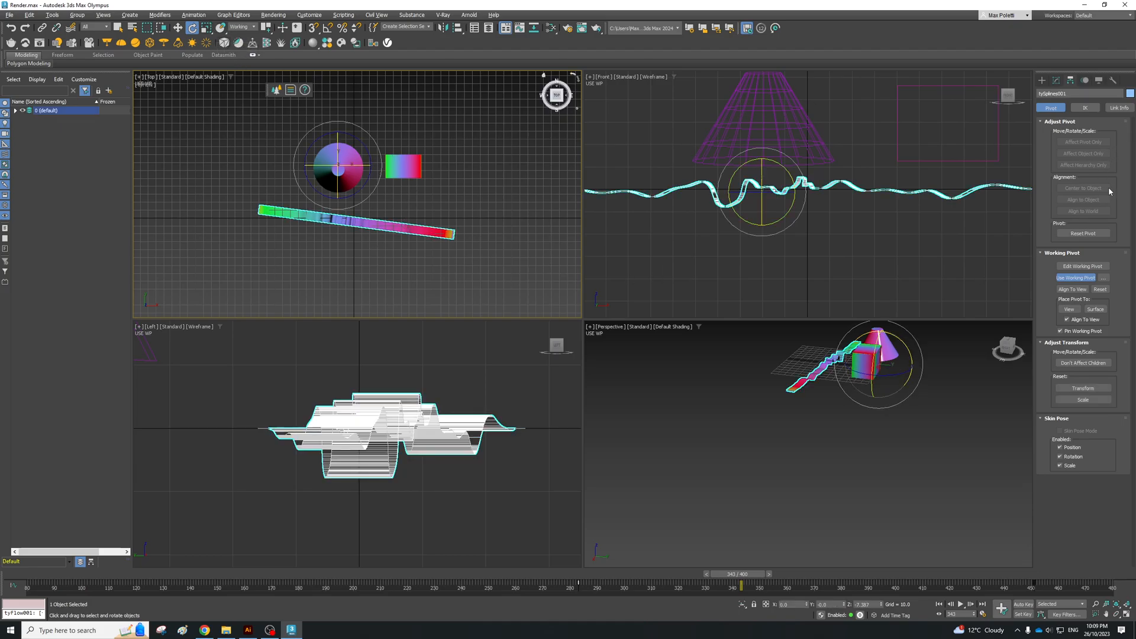
left_click(1082, 266)
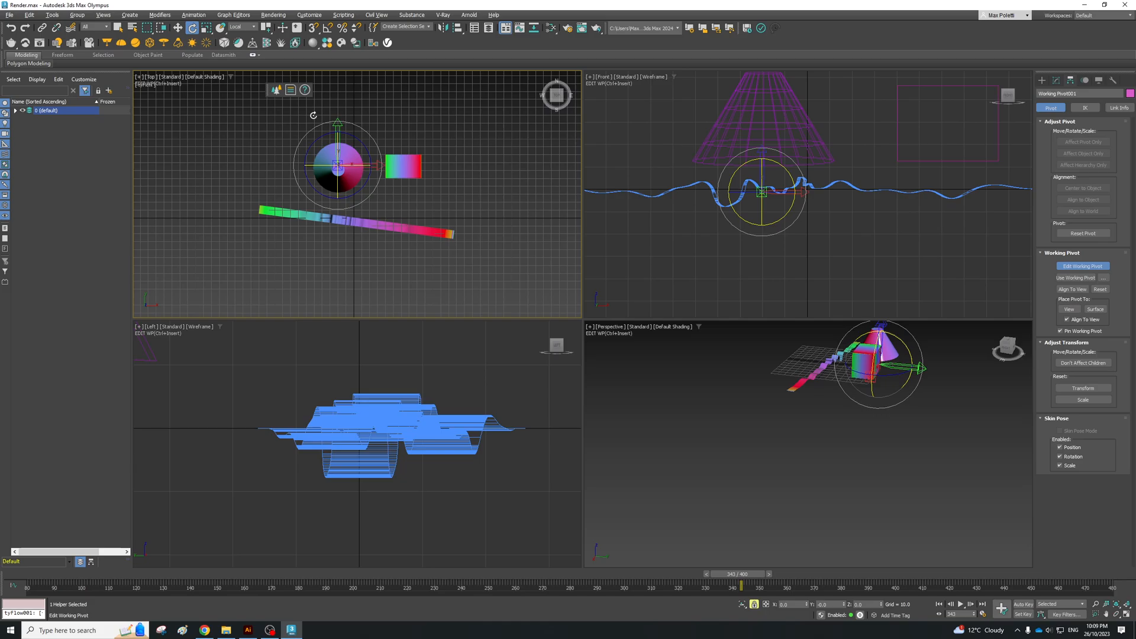
left_click(179, 28)
left_click_drag(366, 166, 391, 164)
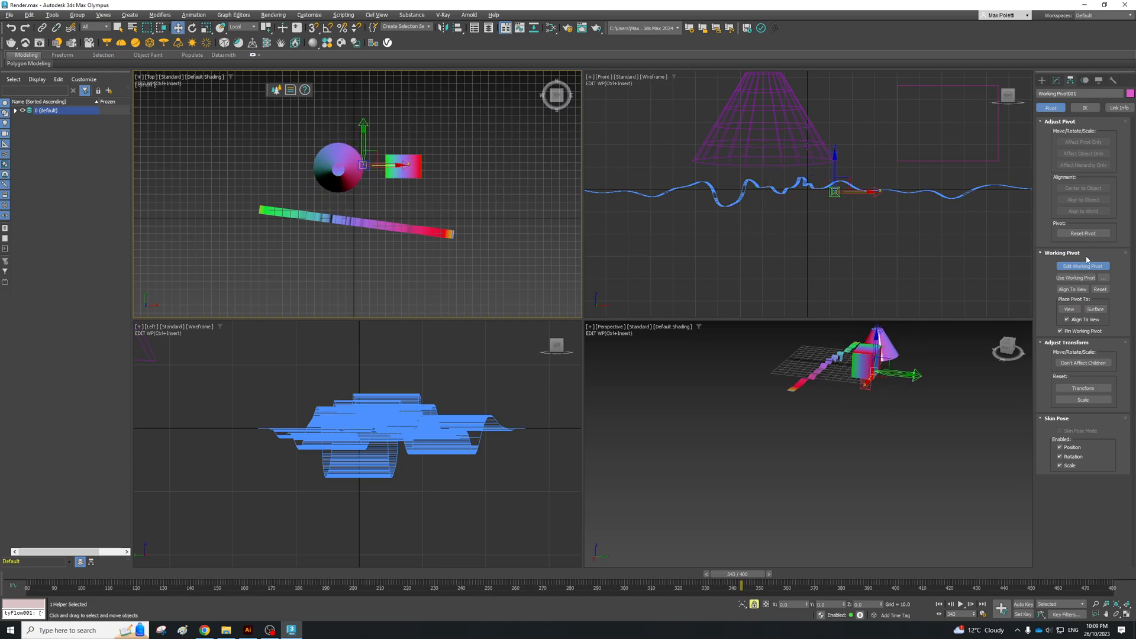
left_click(207, 28)
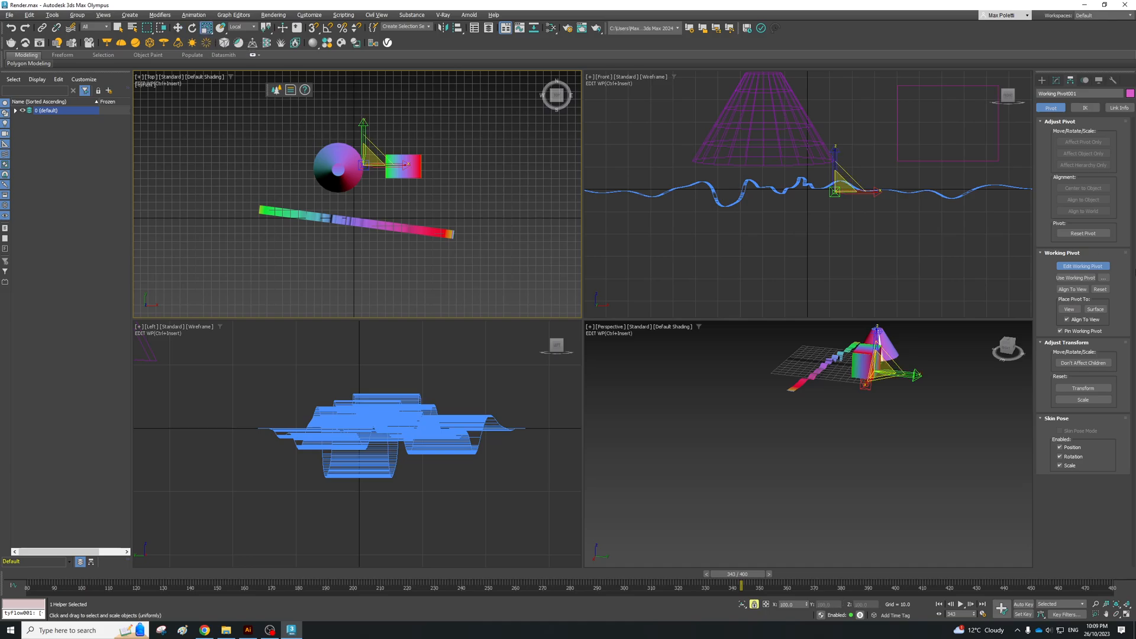
left_click(1075, 277)
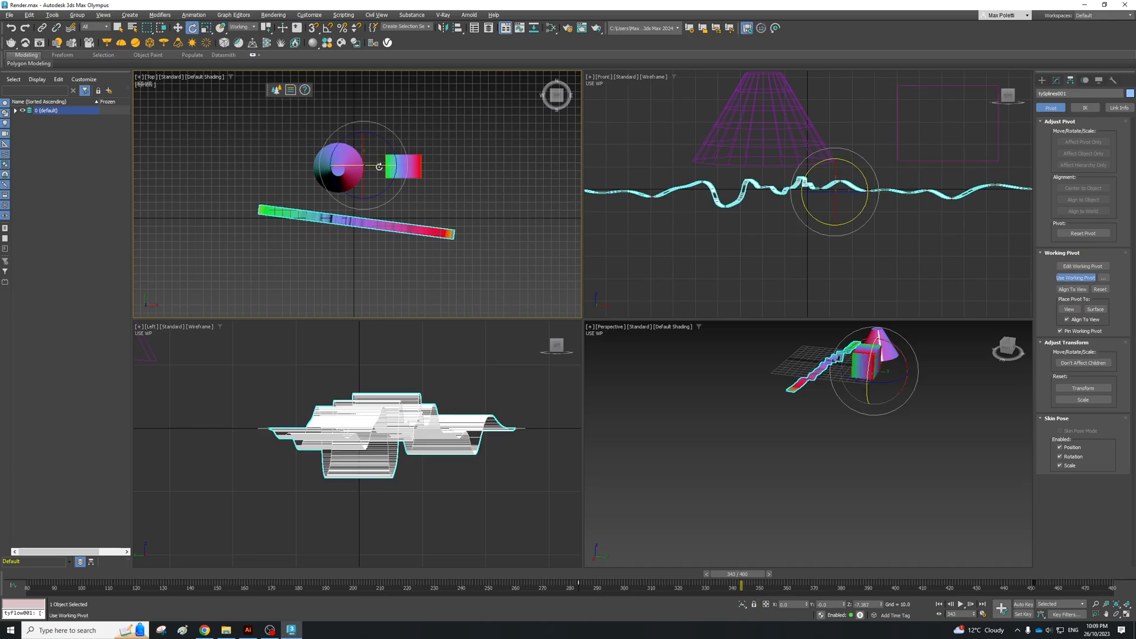
Step: Scale the ribbon about the working pivot between the cone and the box, and switch to the Illustrator outline
left_click_drag(370, 165, 386, 177)
key("ctrl+z")
left_click(206, 28)
left_click_drag(364, 165, 933, 133)
middle_click_drag(385, 161, 414, 225, "alt")
key("alt+Tab")
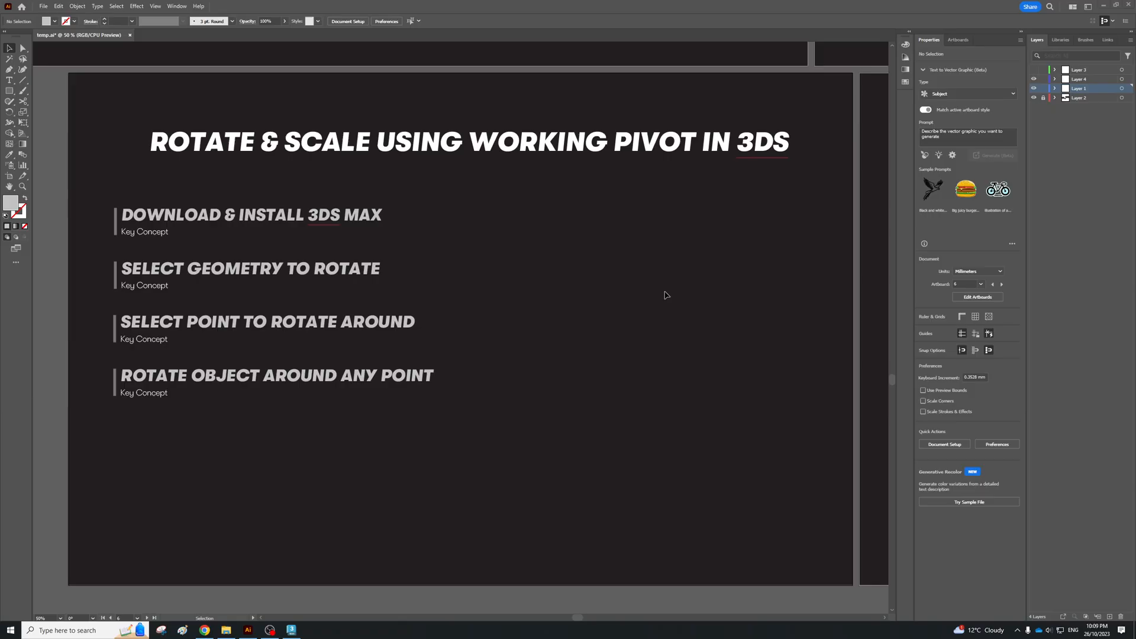